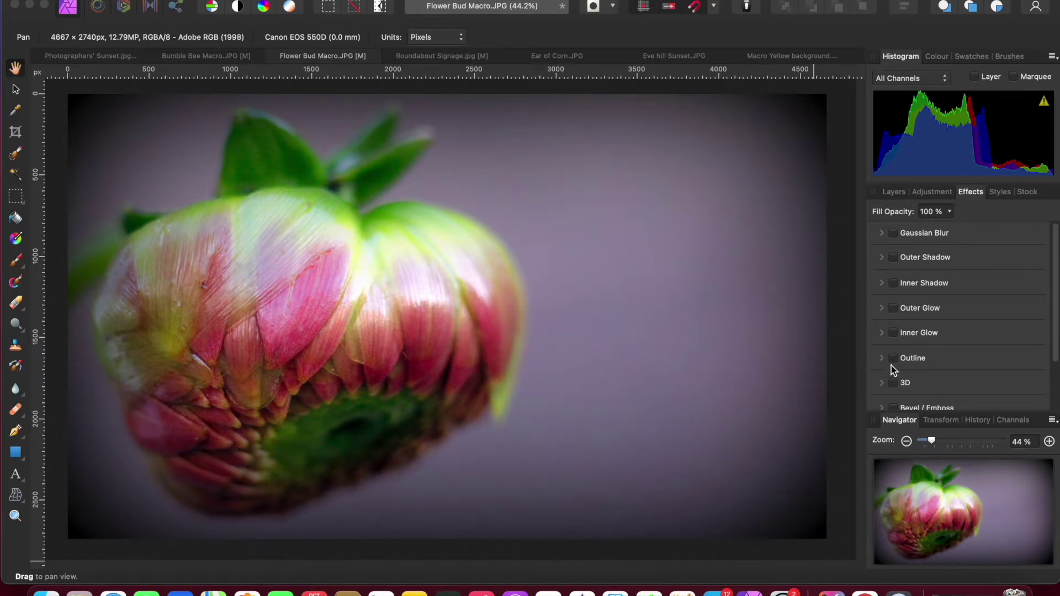
- Check which layer the effects will apply to in the studio panel
{"action": "left_click", "coordinate": [892, 192]}
- Enable an Outline effect with a solid black fill at the maximum 100 px radius
{"action": "left_click", "coordinate": [969, 192]}
{"action": "left_click", "coordinate": [893, 359]}
{"action": "left_click", "coordinate": [1031, 358]}
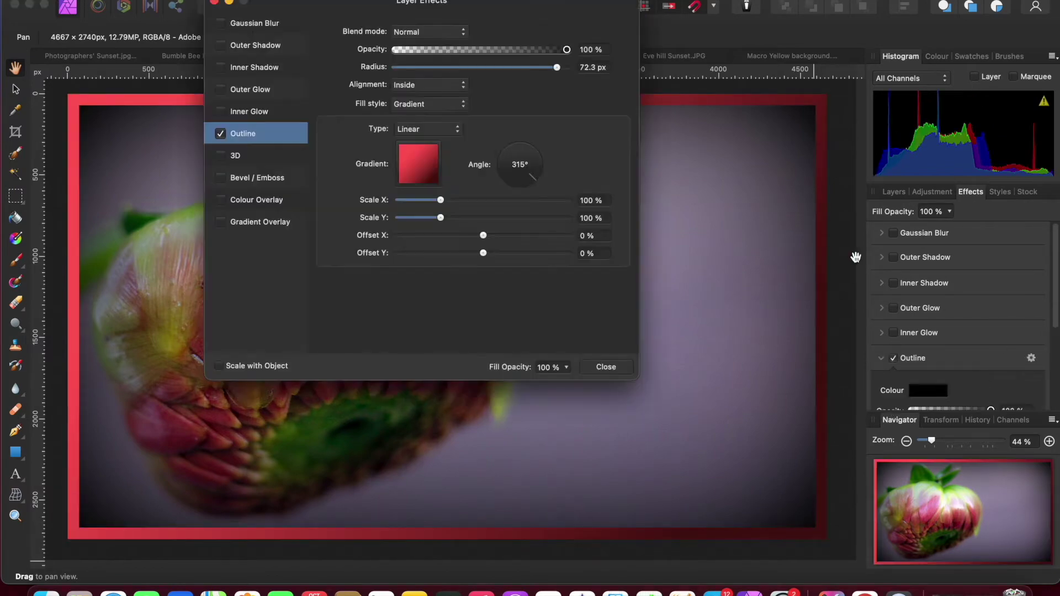
{"action": "left_click_drag", "start_coordinate": [519, 6], "coordinate": [635, 76]}
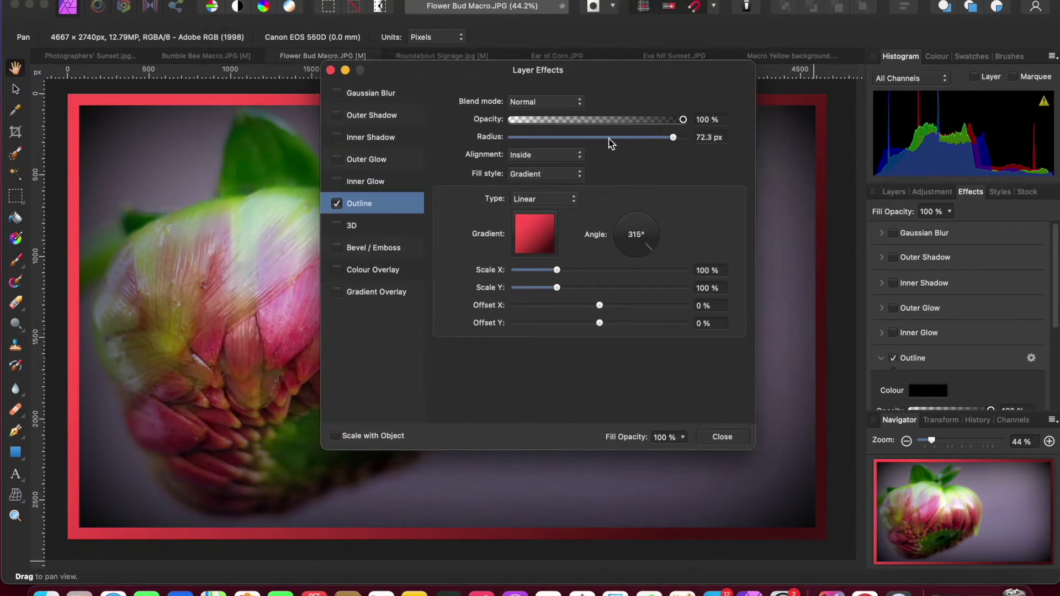
{"action": "left_click", "coordinate": [579, 174]}
{"action": "left_click", "coordinate": [547, 151]}
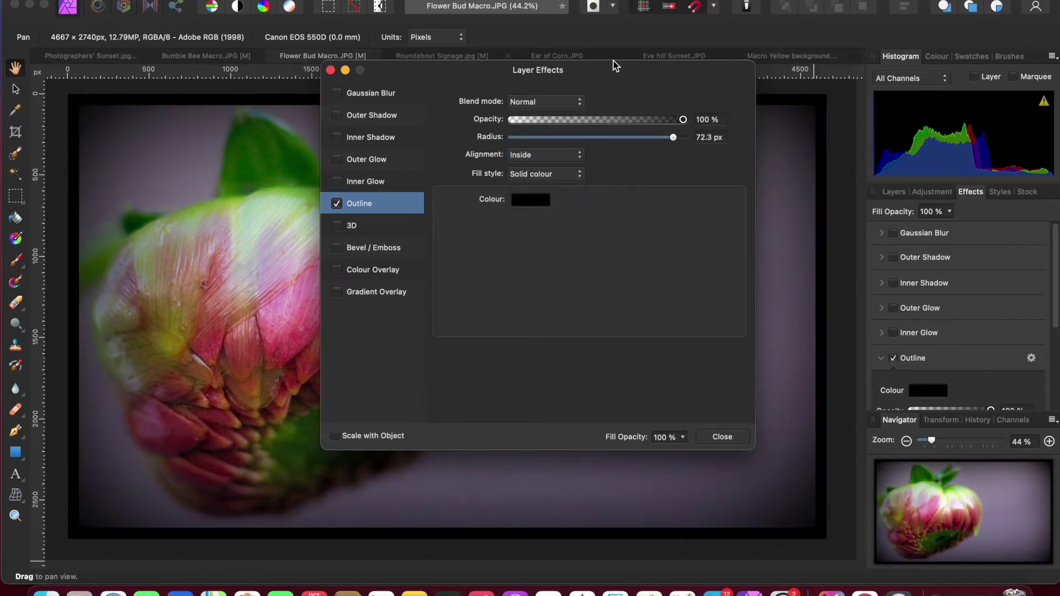
{"action": "left_click_drag", "start_coordinate": [617, 77], "coordinate": [431, 90]}
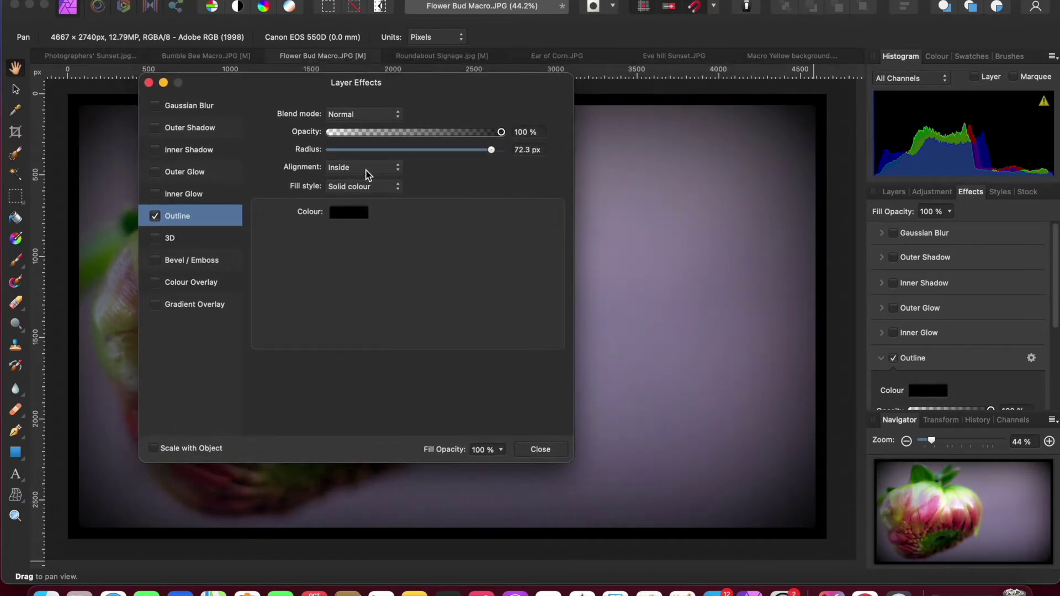
{"action": "mouse_move", "coordinate": [491, 150]}
{"action": "left_mouse_down"}
{"action": "mouse_move", "coordinate": [471, 151]}
{"action": "mouse_move", "coordinate": [516, 155]}
{"action": "mouse_move", "coordinate": [505, 154]}
{"action": "left_mouse_up"}
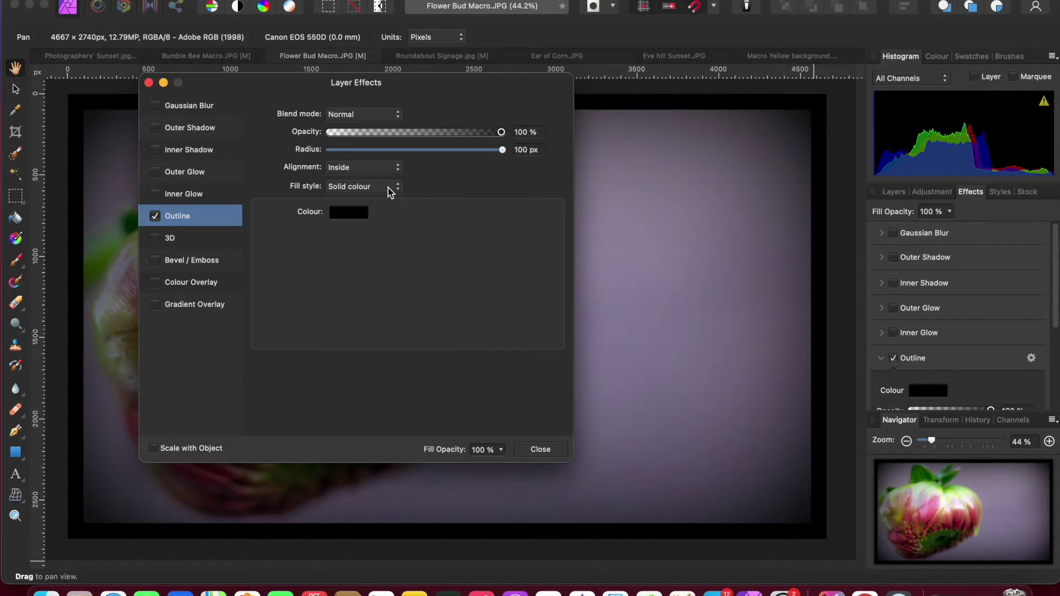
- Change the outline fill style to a Linear gradient
{"action": "left_click", "coordinate": [390, 188]}
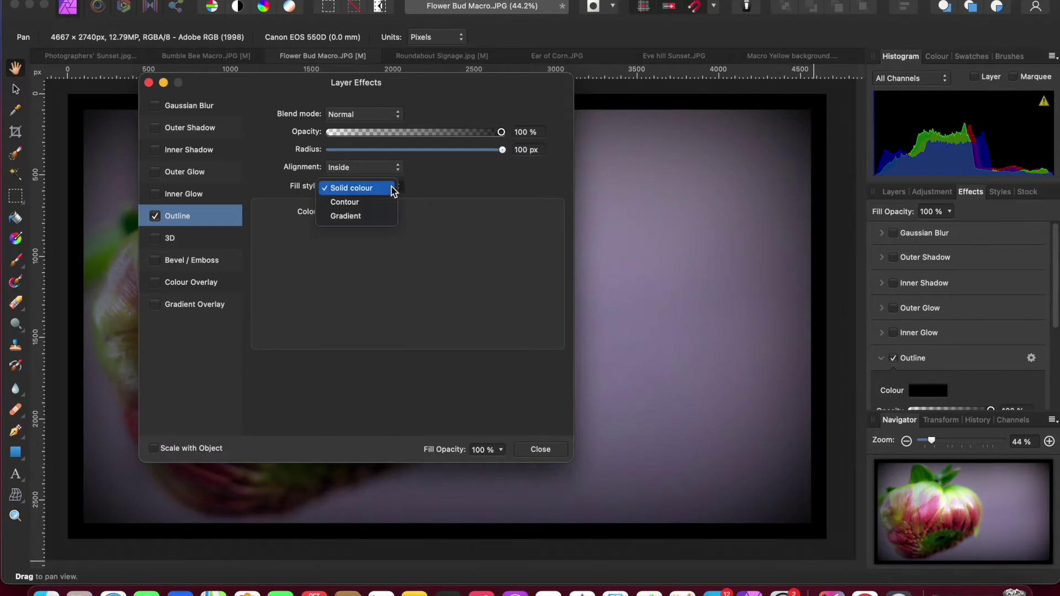
{"action": "left_click", "coordinate": [364, 217]}
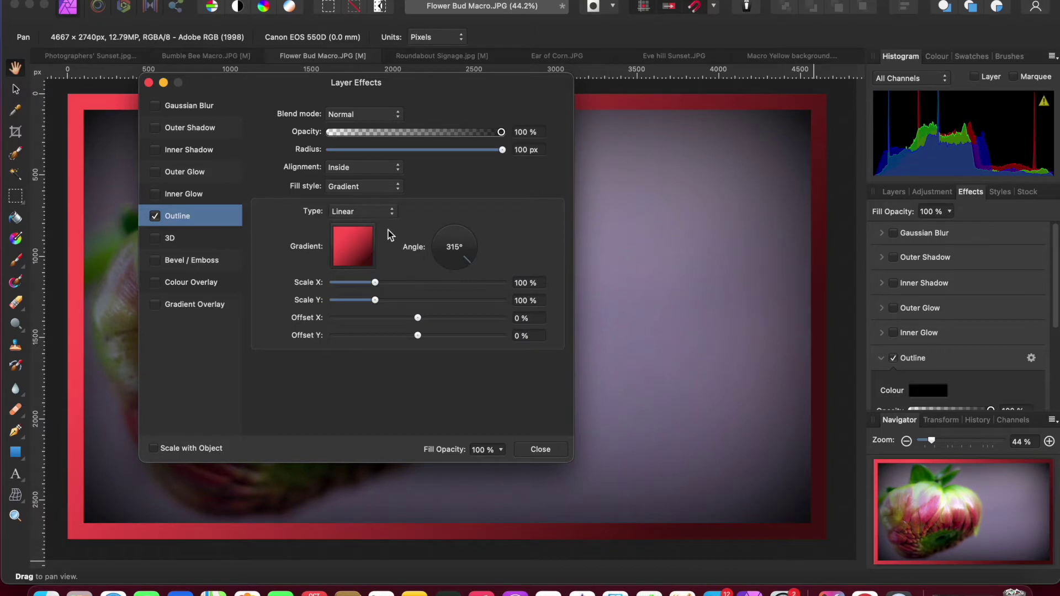
{"action": "left_click", "coordinate": [392, 214]}
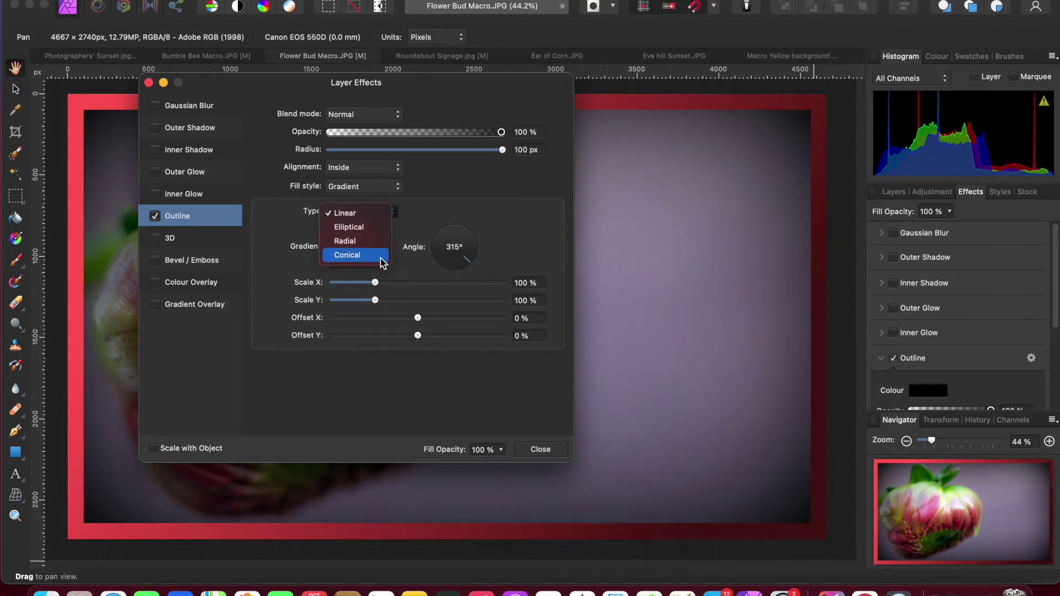
{"action": "left_click", "coordinate": [356, 215]}
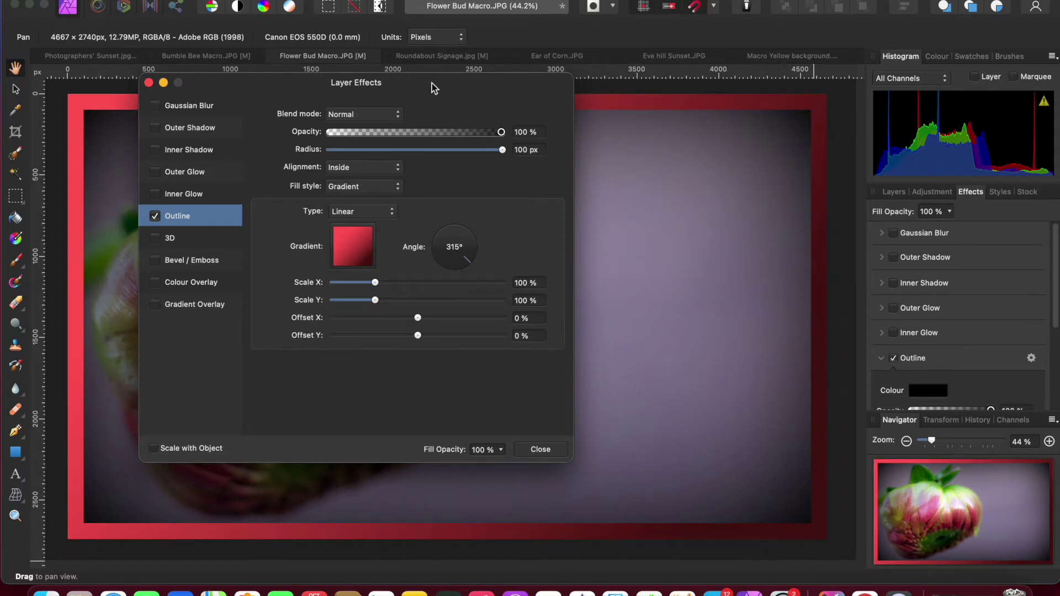
- Rotate the outline gradient to 247° and bring up its colour stops
{"action": "left_click_drag", "start_coordinate": [433, 87], "coordinate": [470, 72]}
{"action": "left_click_drag", "start_coordinate": [508, 250], "coordinate": [506, 221]}
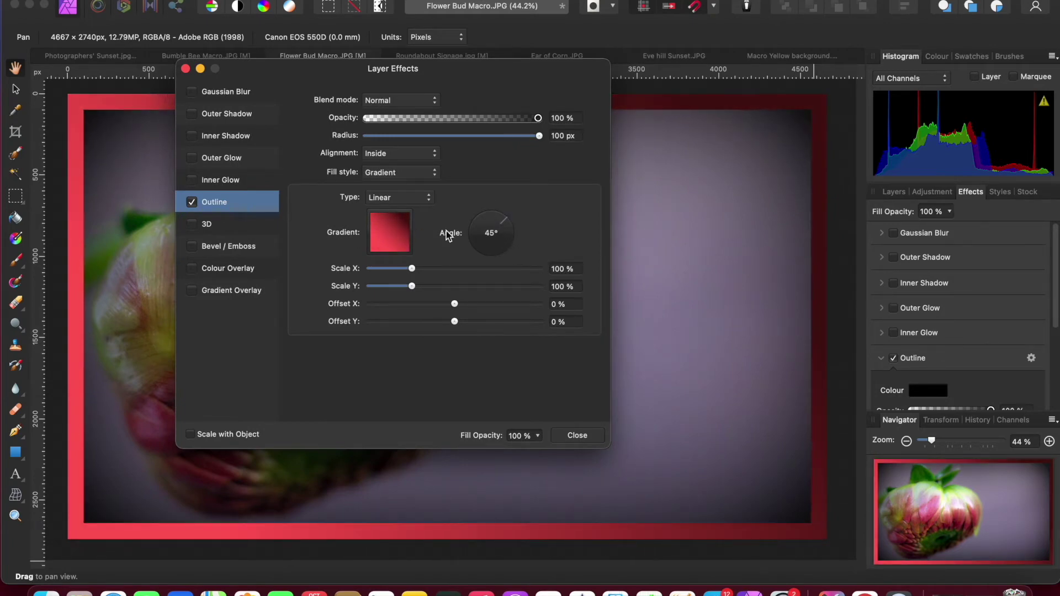
{"action": "left_click_drag", "start_coordinate": [506, 221], "coordinate": [479, 262]}
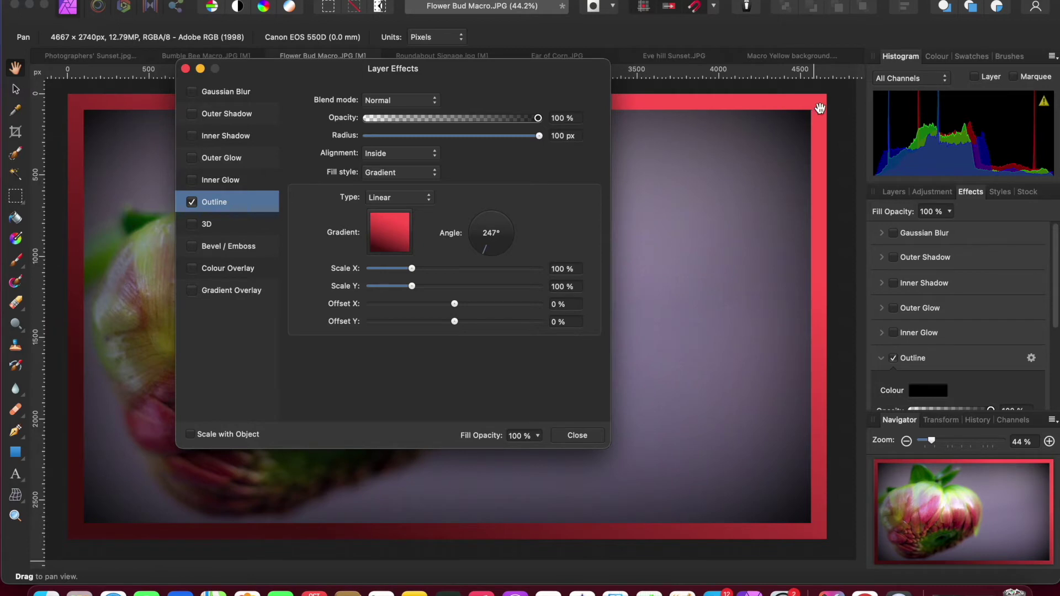
{"action": "left_click", "coordinate": [391, 238]}
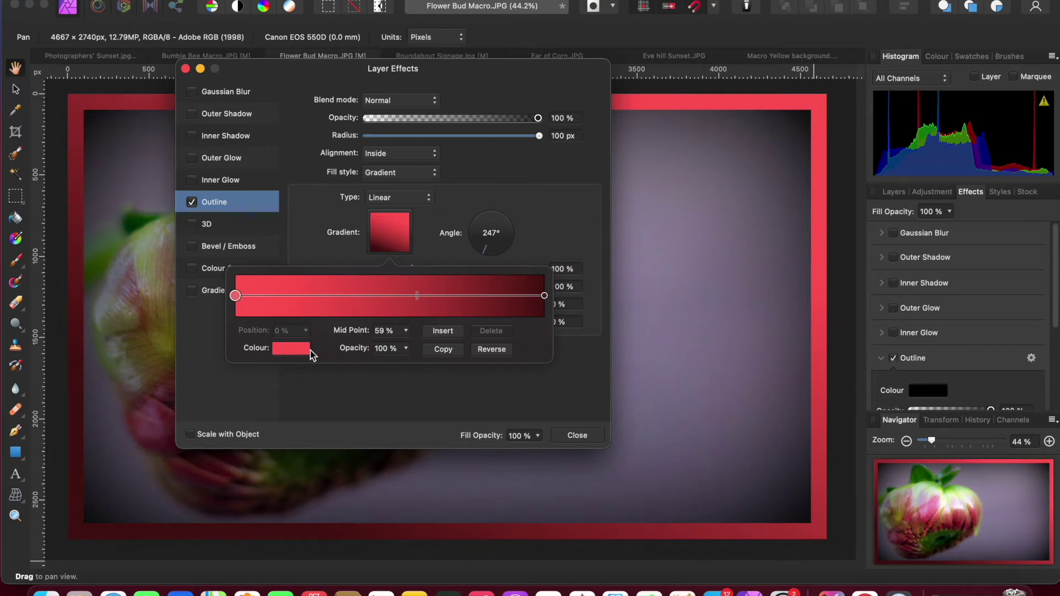
- Make the gradient run from bright magenta to dark purple (H 327, S 39, L 27)
{"action": "left_click", "coordinate": [290, 350]}
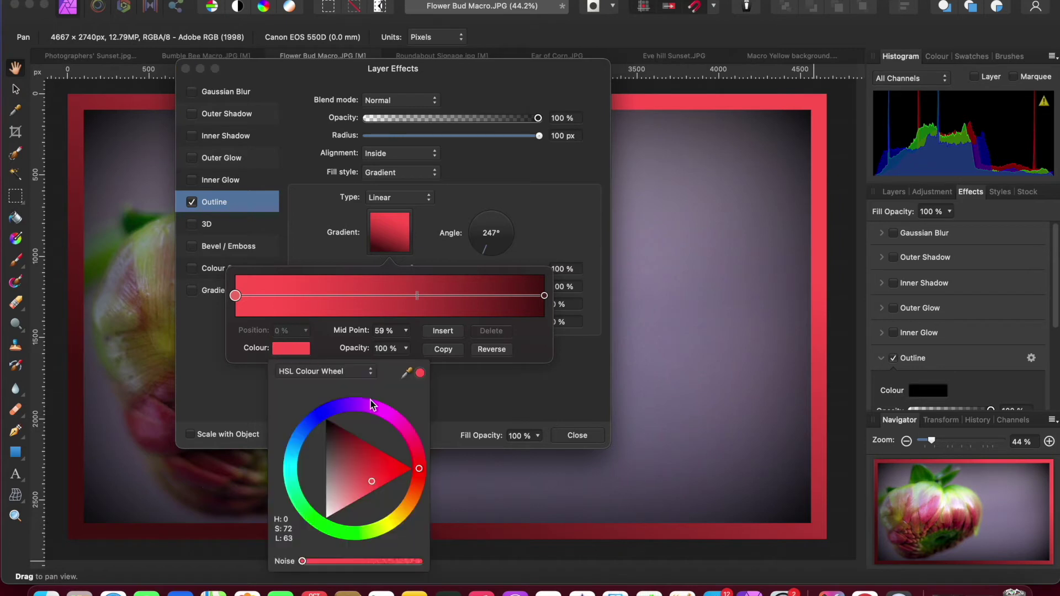
{"action": "left_click", "coordinate": [386, 412]}
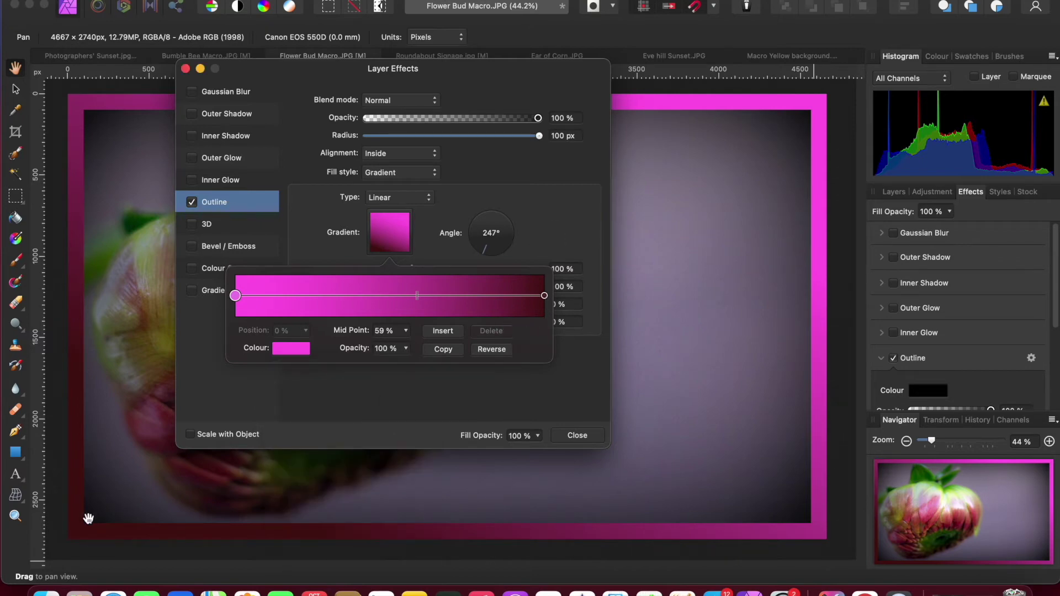
{"action": "left_click", "coordinate": [545, 297]}
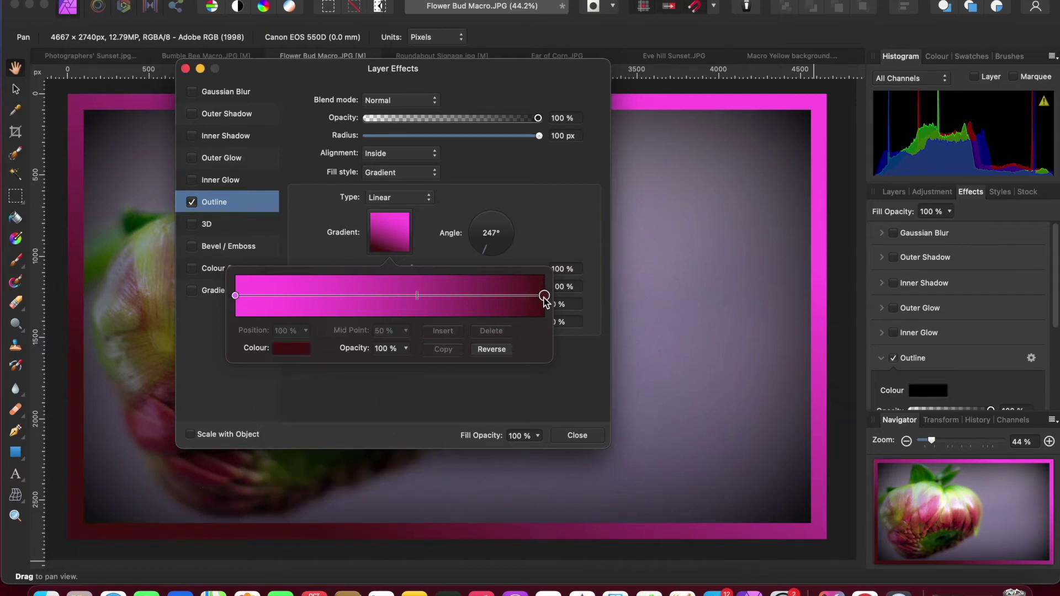
{"action": "left_click", "coordinate": [291, 350]}
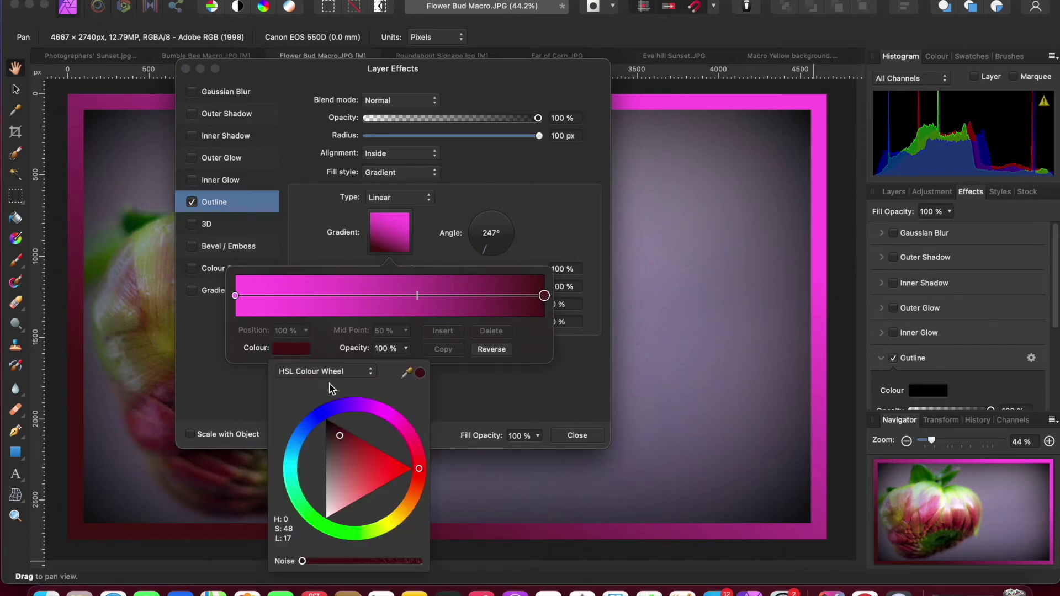
{"action": "left_click", "coordinate": [408, 434]}
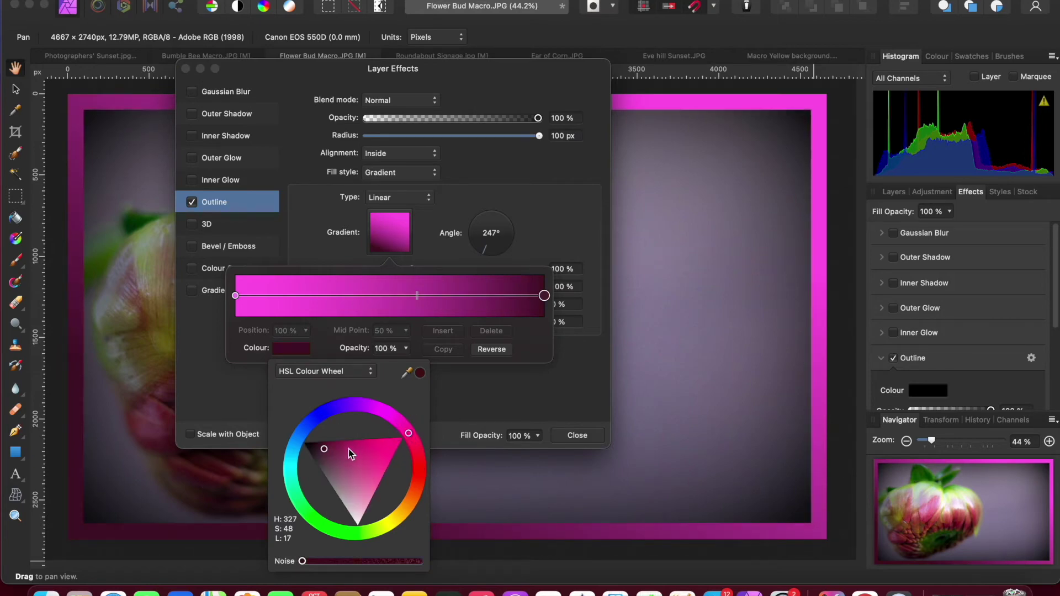
{"action": "left_click_drag", "start_coordinate": [326, 450], "coordinate": [334, 456]}
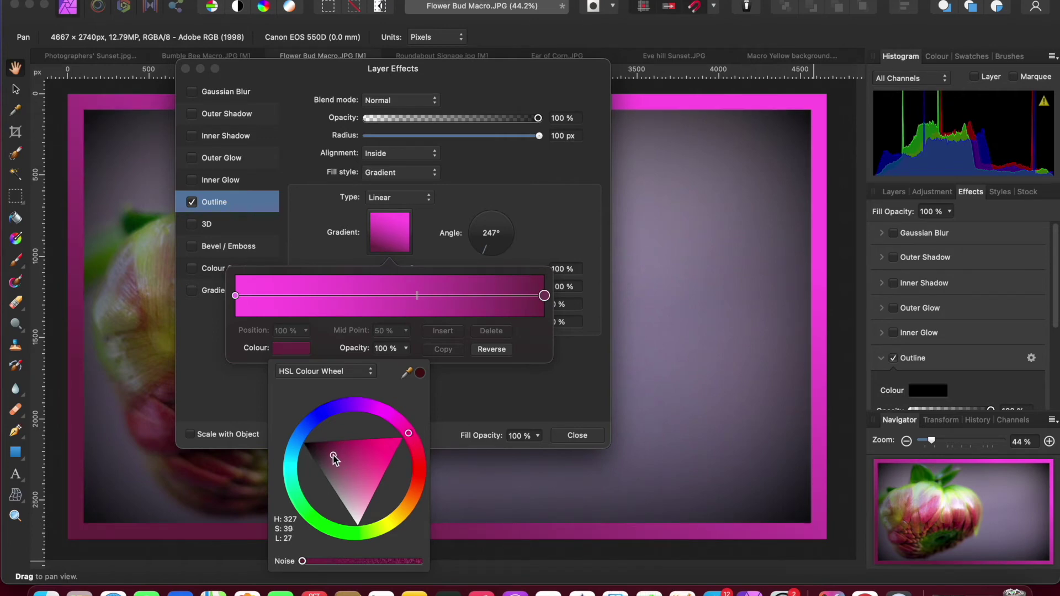
{"action": "left_click", "coordinate": [546, 222]}
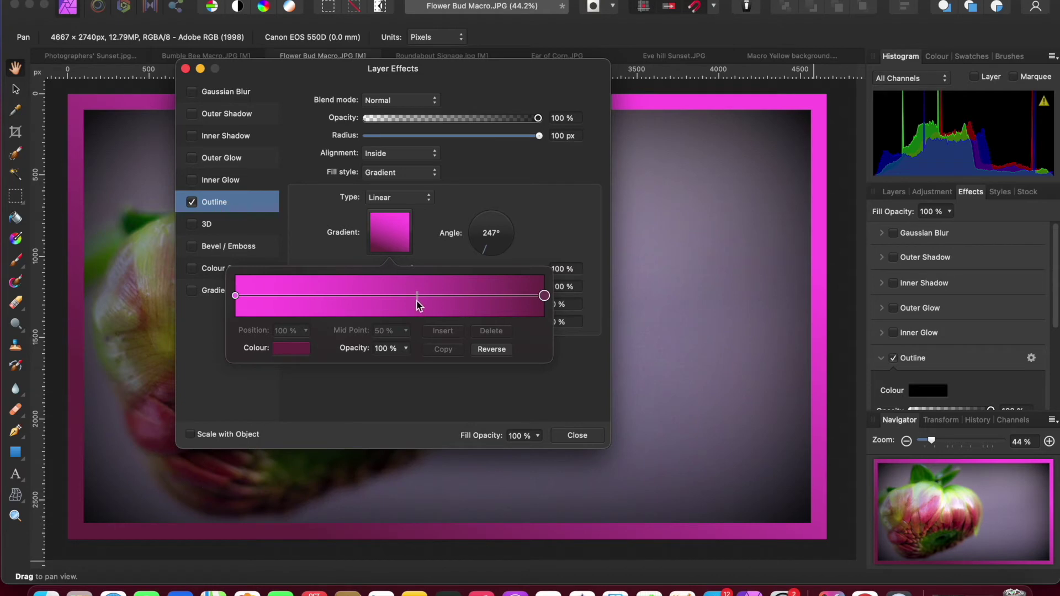
- Set the gradient mid-point to 49%
{"action": "mouse_move", "coordinate": [418, 306]}
{"action": "left_mouse_down"}
{"action": "mouse_move", "coordinate": [339, 301]}
{"action": "mouse_move", "coordinate": [508, 299]}
{"action": "mouse_move", "coordinate": [327, 299]}
{"action": "left_mouse_up"}
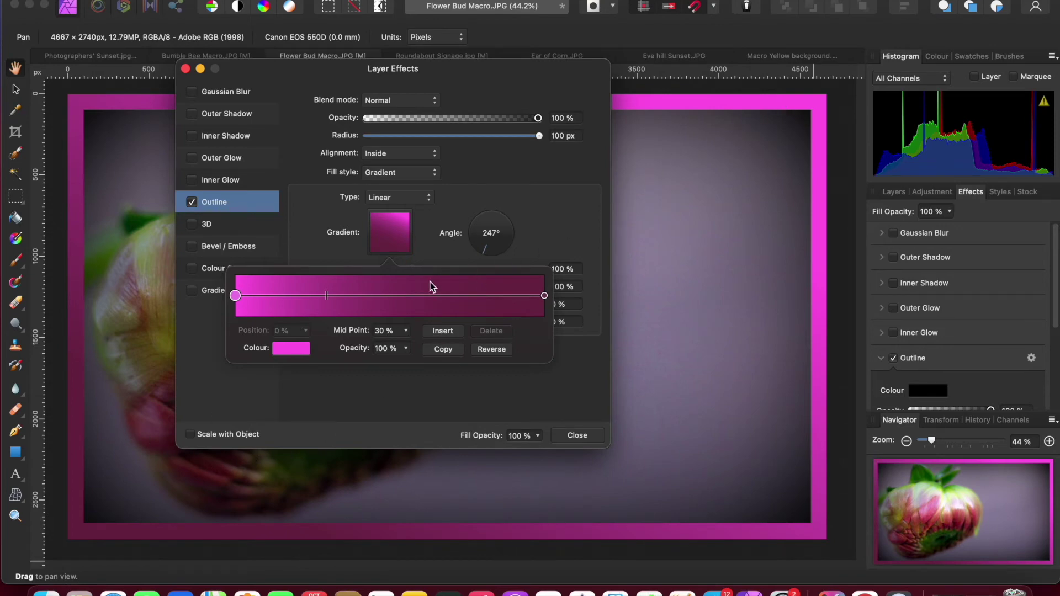
{"action": "left_click_drag", "start_coordinate": [326, 296], "coordinate": [386, 298]}
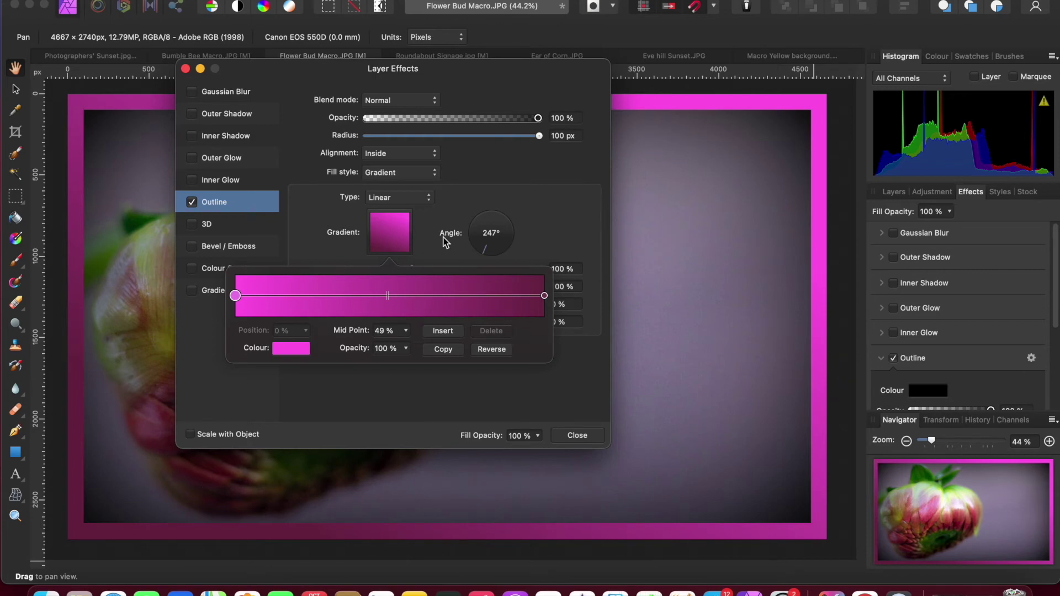
{"action": "left_click", "coordinate": [550, 227]}
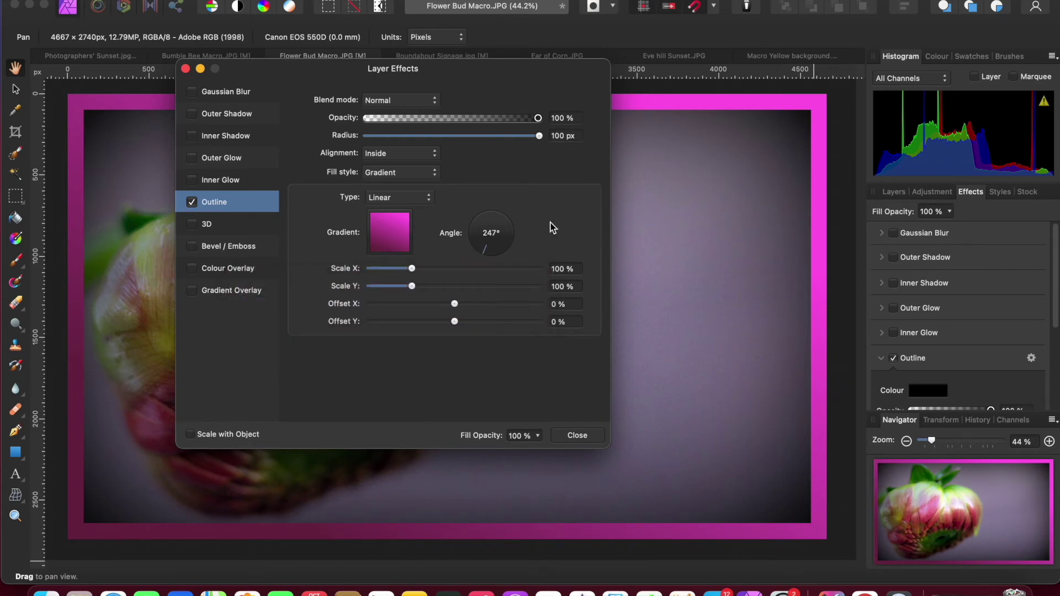
- Compare reversed gradient directions, keep pink on the left, and close Layer Effects
{"action": "left_click", "coordinate": [390, 237]}
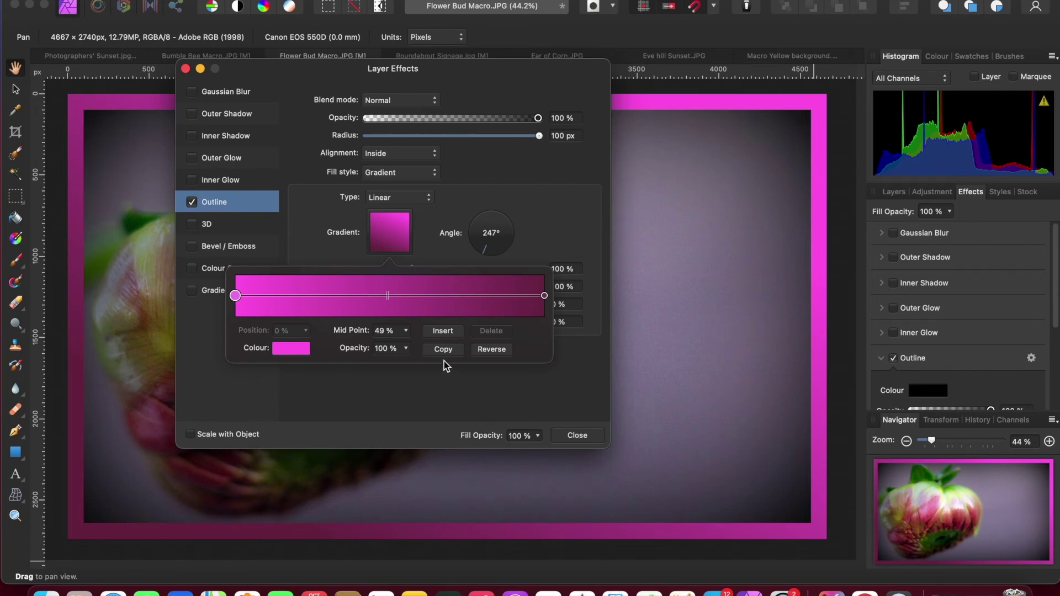
{"action": "left_click", "coordinate": [492, 349]}
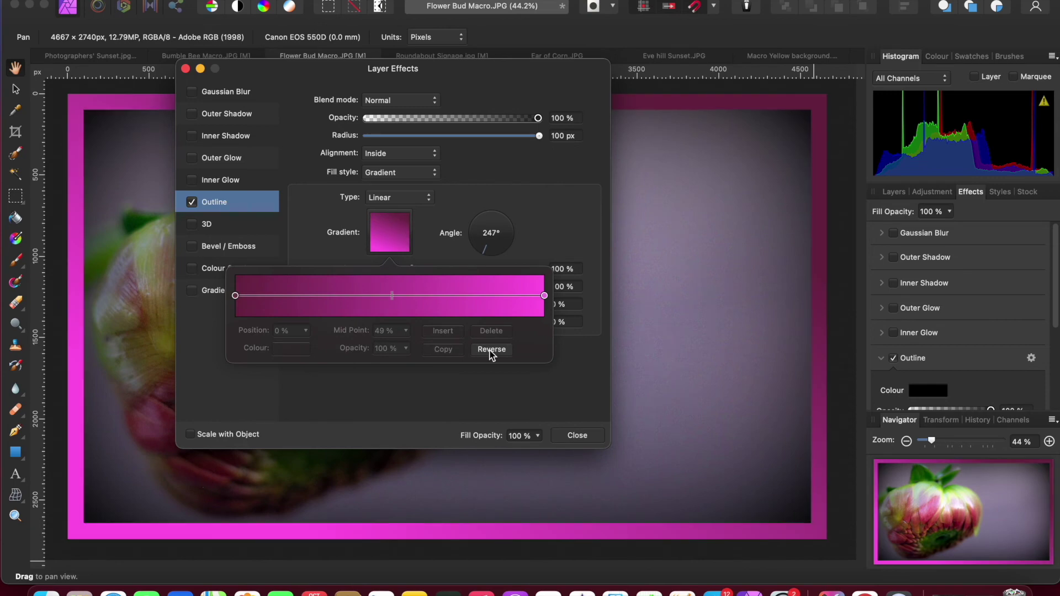
{"action": "left_click", "coordinate": [492, 350]}
{"action": "left_click", "coordinate": [492, 350]}
{"action": "left_click", "coordinate": [492, 349]}
{"action": "left_click", "coordinate": [492, 349]}
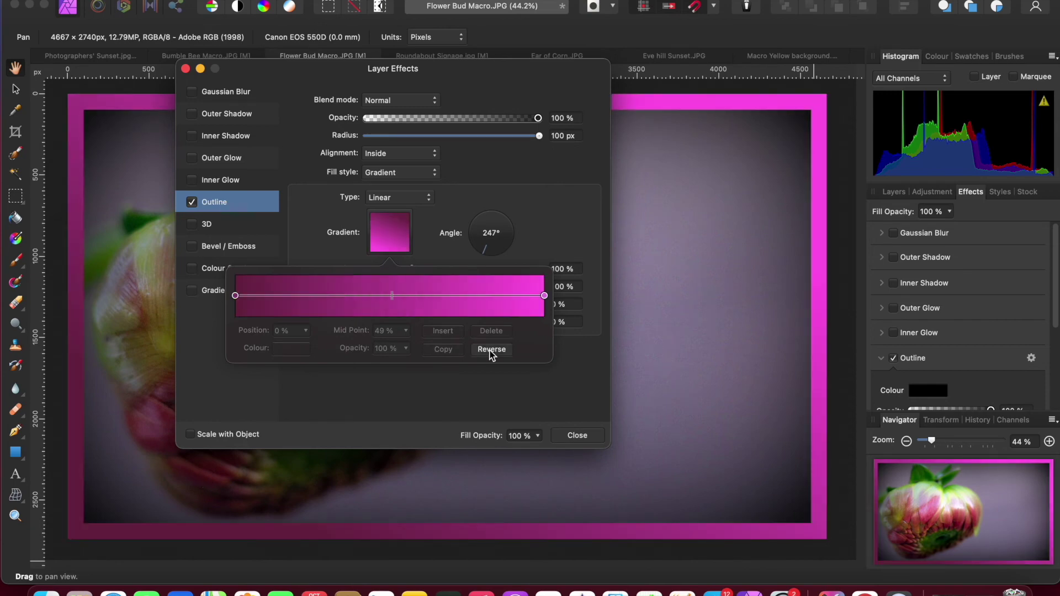
{"action": "left_click", "coordinate": [491, 349]}
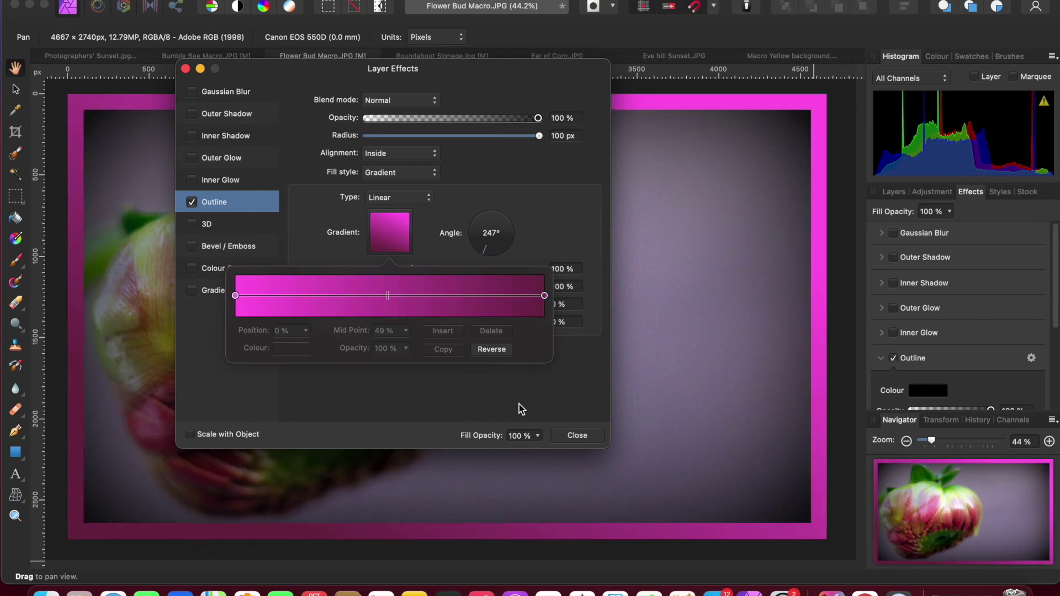
{"action": "left_click", "coordinate": [544, 224]}
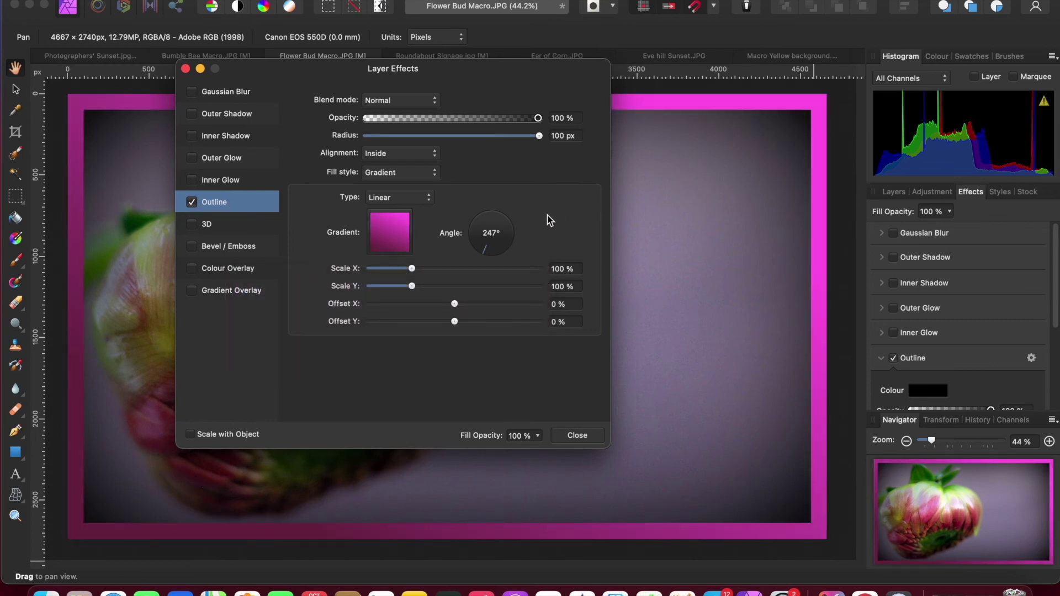
{"action": "left_click", "coordinate": [577, 436]}
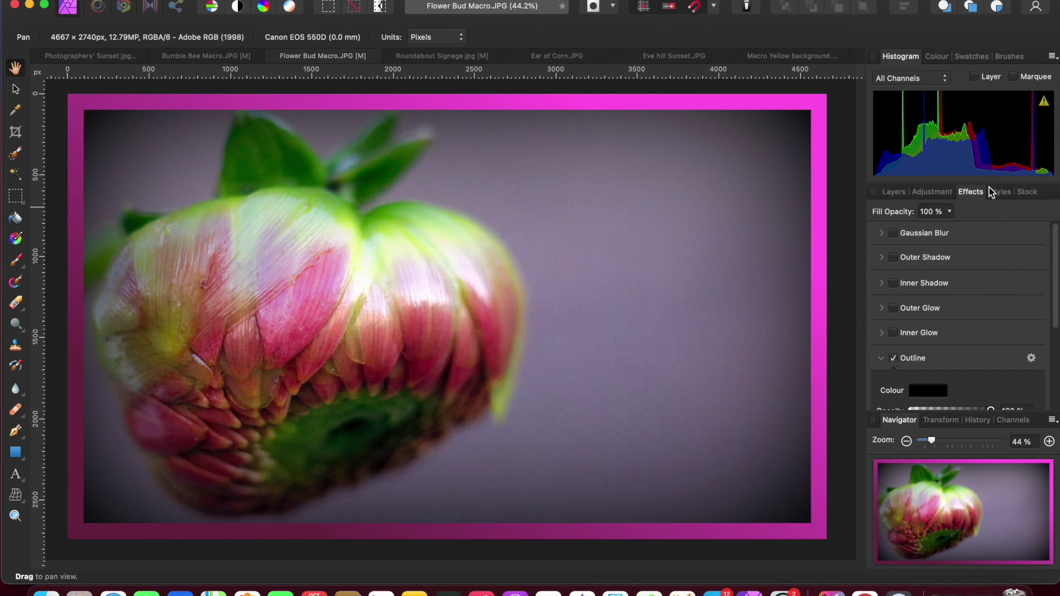
- Narrow the Background layer's outline radius from 100 px to 85 px
{"action": "left_click", "coordinate": [893, 193]}
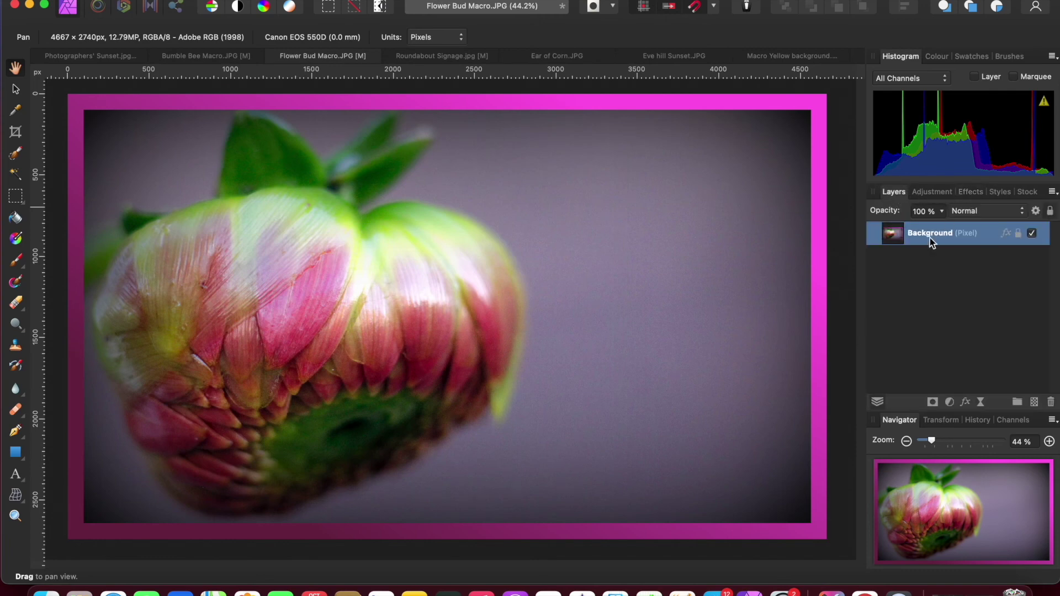
{"action": "left_click", "coordinate": [1006, 234]}
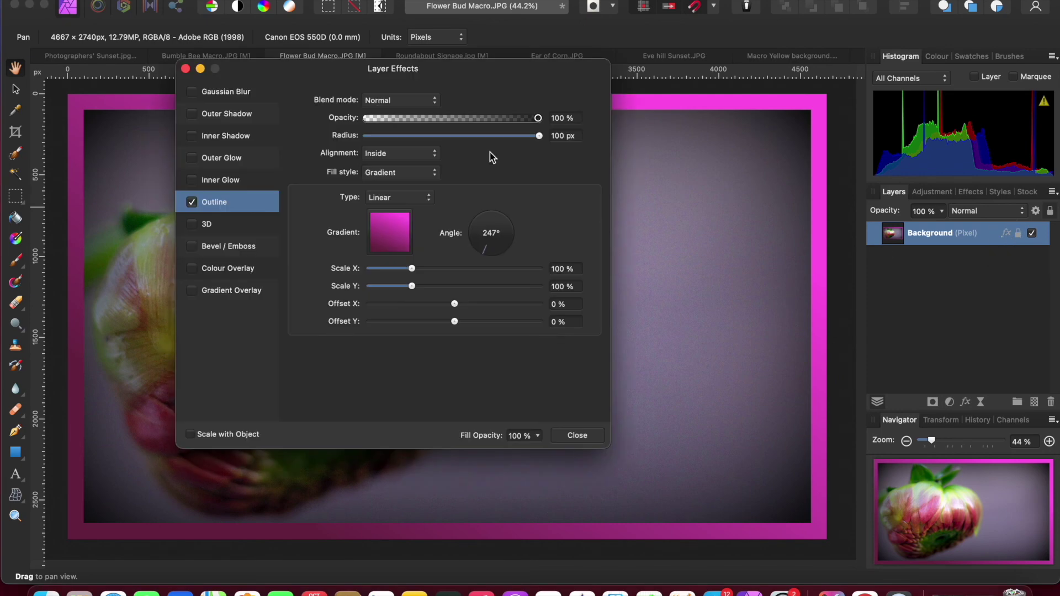
{"action": "left_click_drag", "start_coordinate": [451, 73], "coordinate": [373, 106]}
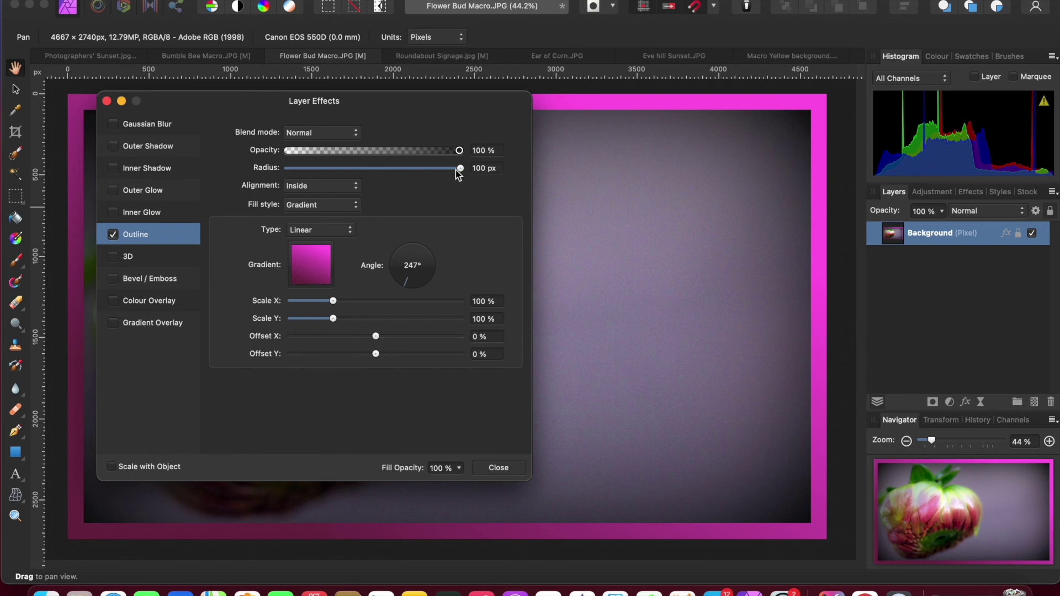
{"action": "mouse_move", "coordinate": [459, 168]}
{"action": "left_mouse_down"}
{"action": "mouse_move", "coordinate": [443, 171]}
{"action": "mouse_move", "coordinate": [453, 171]}
{"action": "left_mouse_up"}
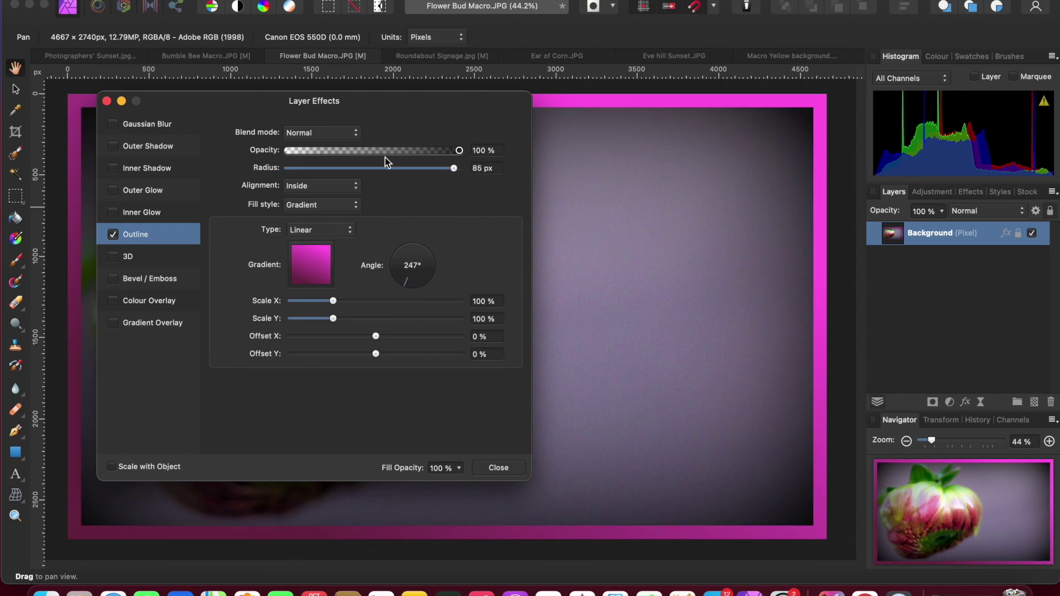
{"action": "left_click", "coordinate": [640, 37]}
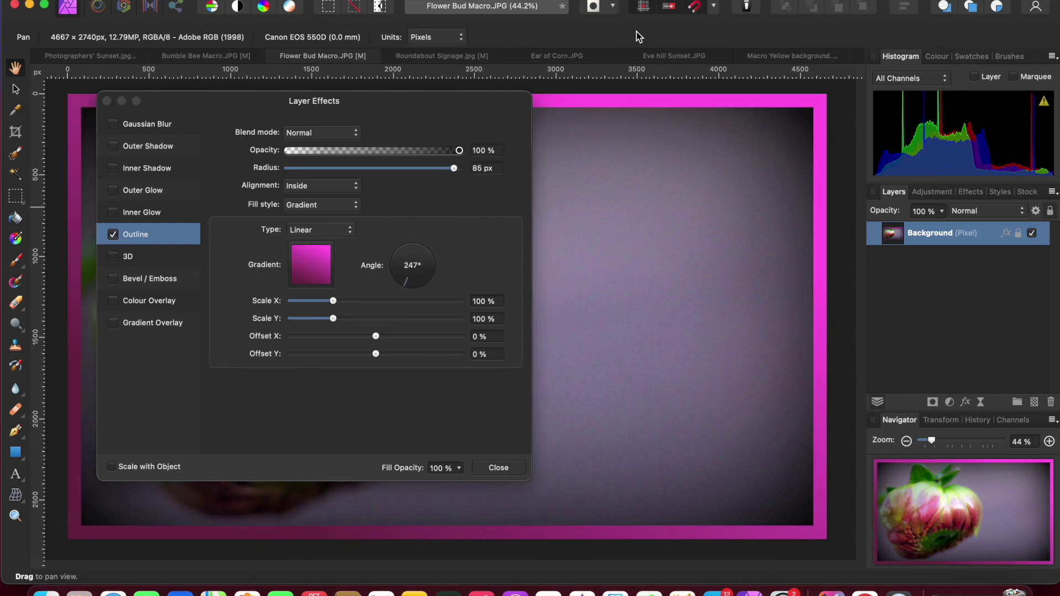
{"action": "left_click", "coordinate": [485, 468]}
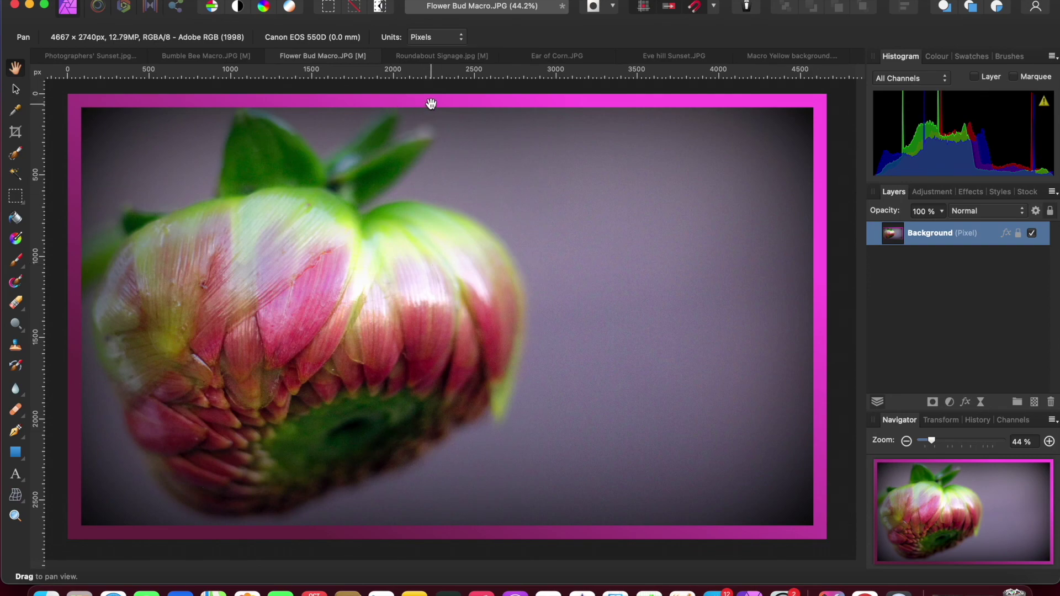